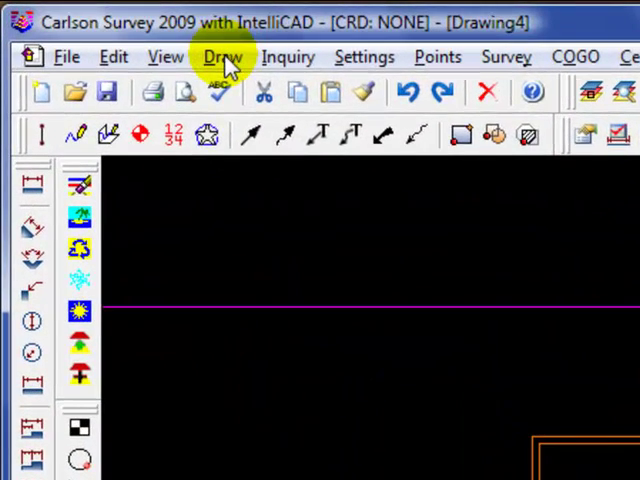
# Step: Bring up the menu of drawing commands to reach the Text Style settings
pyautogui.click(93, 24)
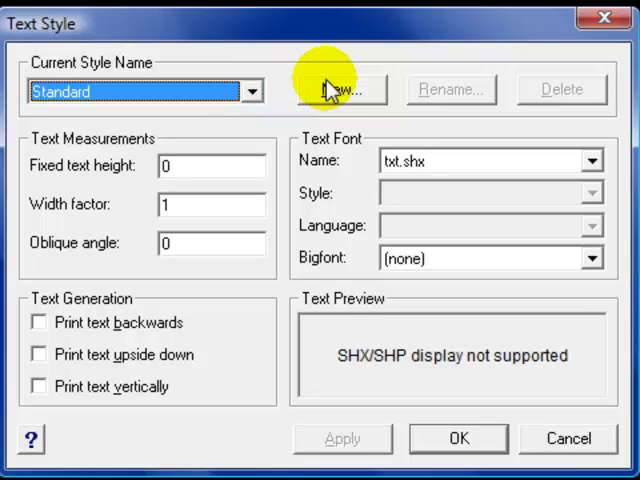
# Step: Create a new text style named ARIAL ROUNDED and make it current
pyautogui.click(355, 92)
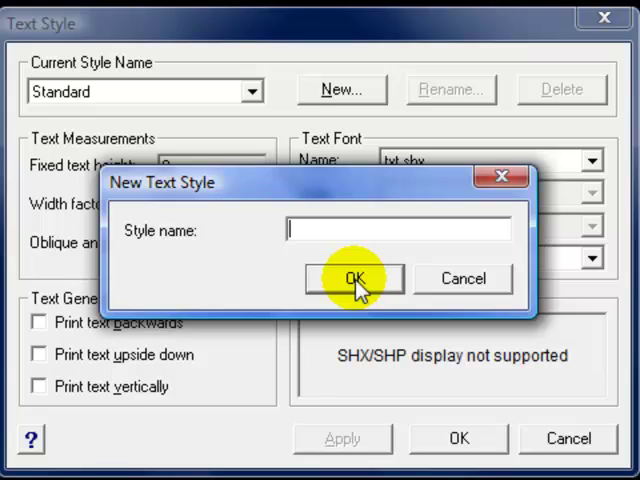
pyautogui.write('Arial ')
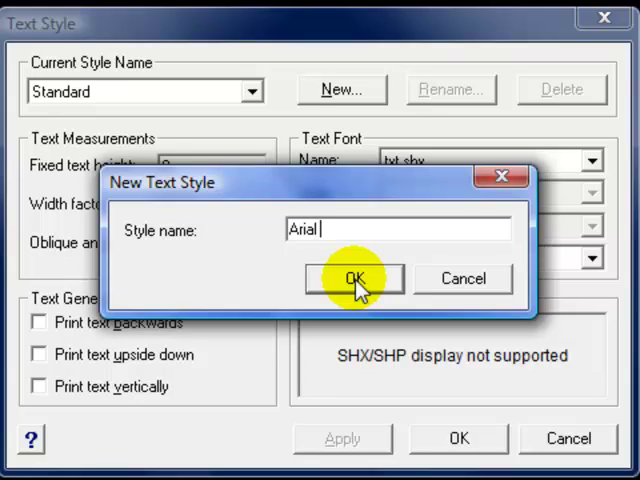
pyautogui.write('Rounded')
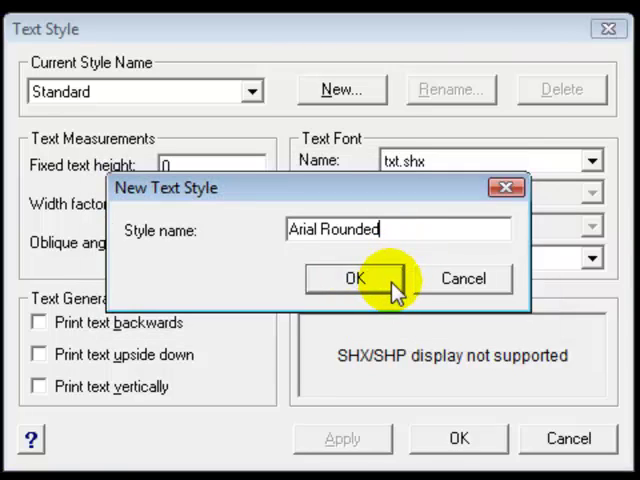
pyautogui.click(356, 279)
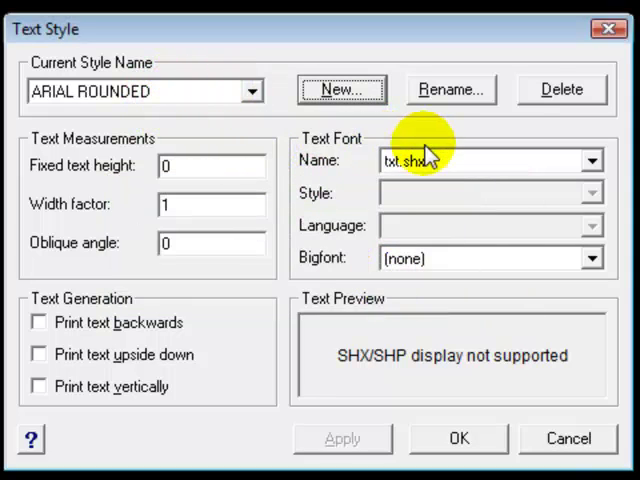
# Step: Assign the Arial Rounded MT Bold font to the ARIAL ROUNDED style
pyautogui.click(592, 162)
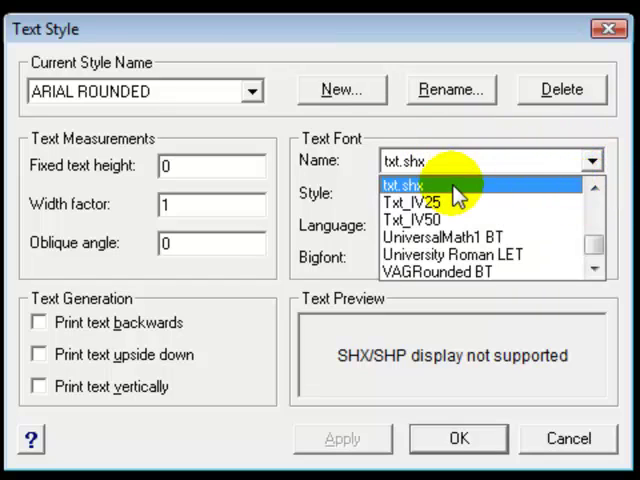
pyautogui.moveTo(595, 245)
pyautogui.mouseDown()
pyautogui.moveTo(595, 205)
pyautogui.moveTo(597, 215)
pyautogui.mouseUp()
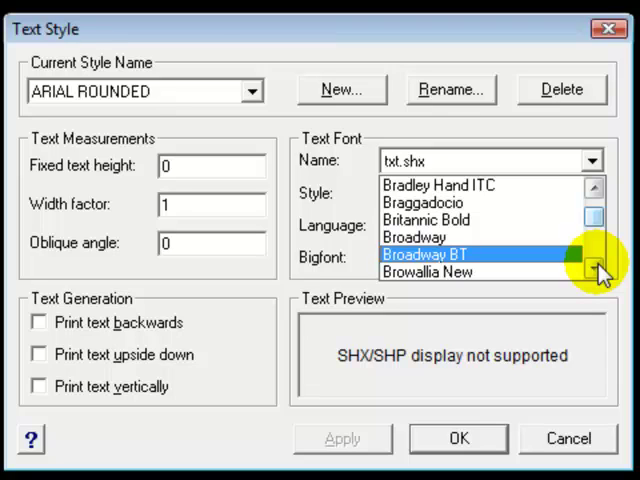
pyautogui.click(596, 271)
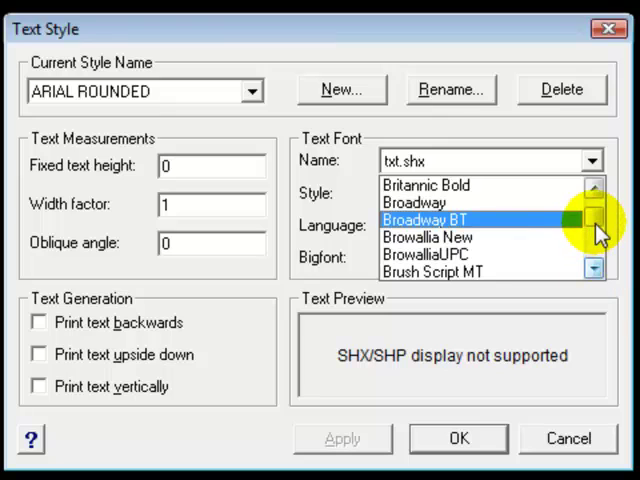
pyautogui.moveTo(596, 218)
pyautogui.mouseDown()
pyautogui.moveTo(596, 190)
pyautogui.moveTo(596, 262)
pyautogui.moveTo(594, 212)
pyautogui.mouseUp()
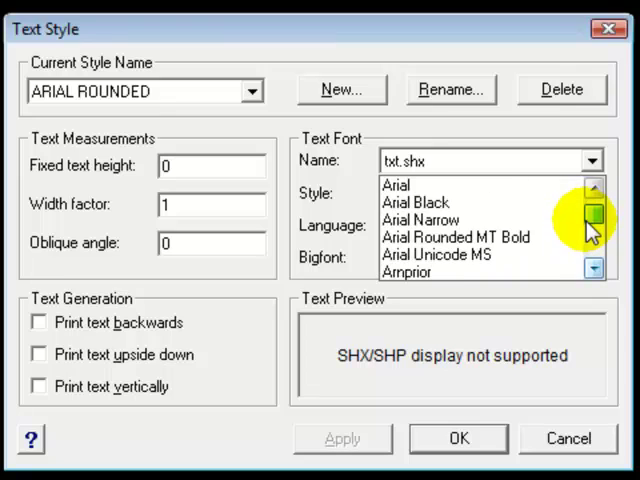
pyautogui.click(455, 240)
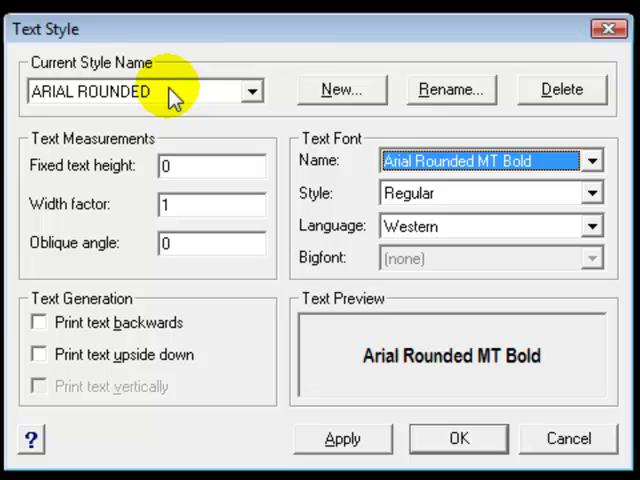
pyautogui.click(592, 193)
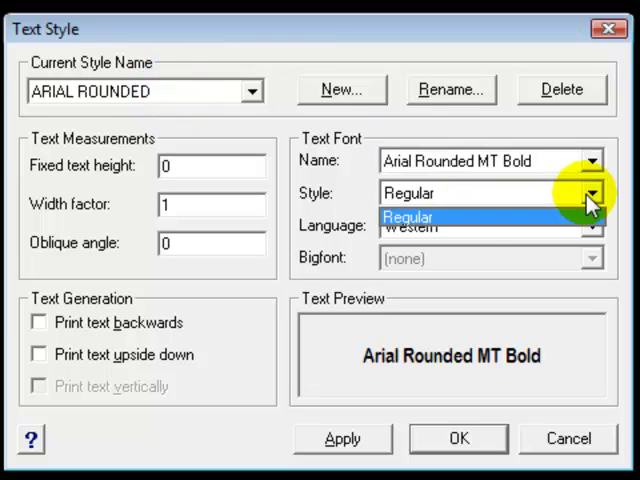
pyautogui.click(592, 193)
pyautogui.click(592, 200)
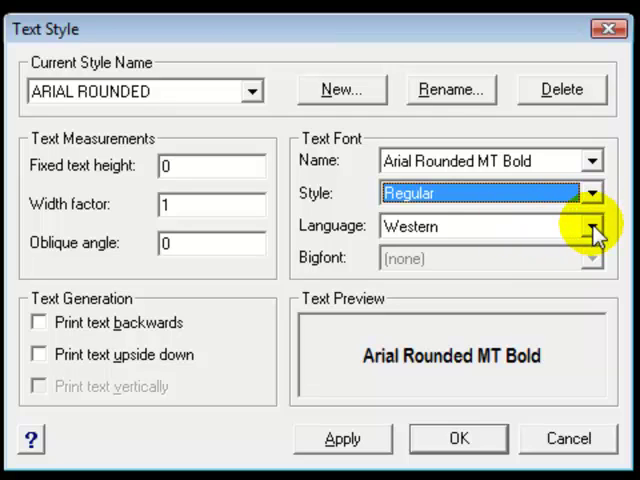
pyautogui.click(593, 227)
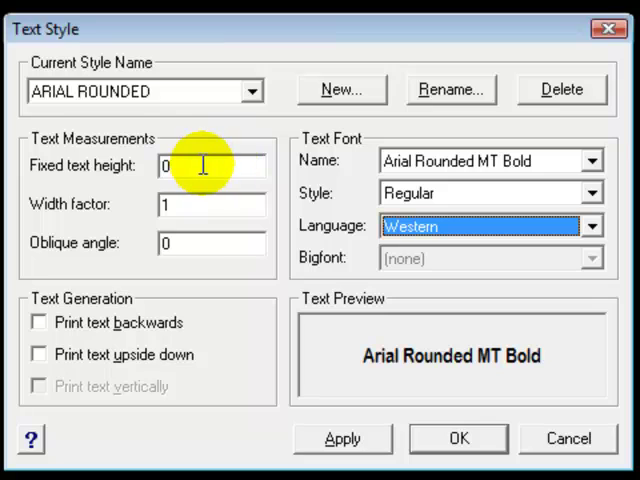
pyautogui.doubleClick(165, 165)
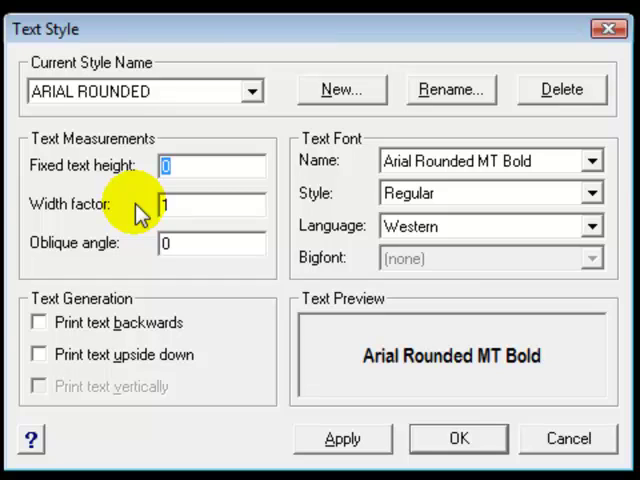
# Step: Keep fixed height 0 and width factor 1, and set the oblique angle to 10
pyautogui.click(175, 165)
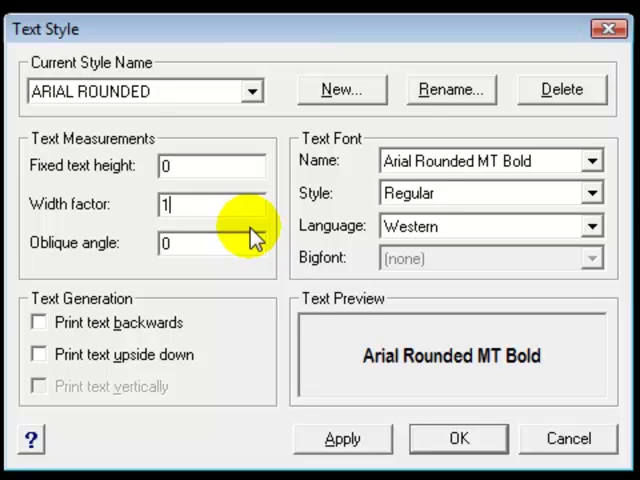
pyautogui.write('.')
pyautogui.write('5')
pyautogui.press('BackSpace')
pyautogui.press('BackSpace')
pyautogui.doubleClick(178, 243)
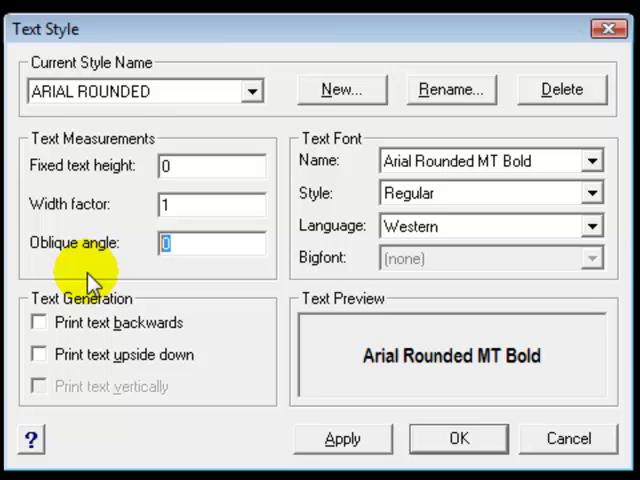
pyautogui.write('10')
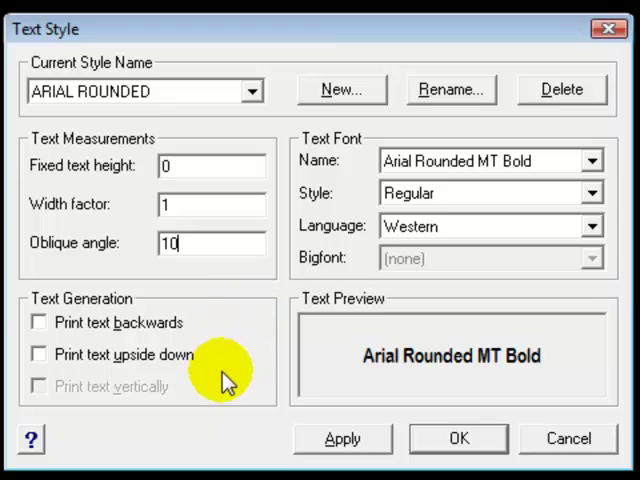
# Step: Try backwards and upside-down printing, then leave both turned off
pyautogui.click(38, 323)
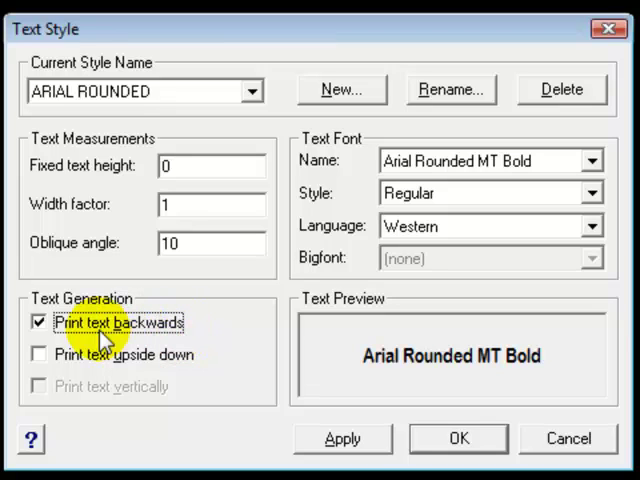
pyautogui.click(38, 354)
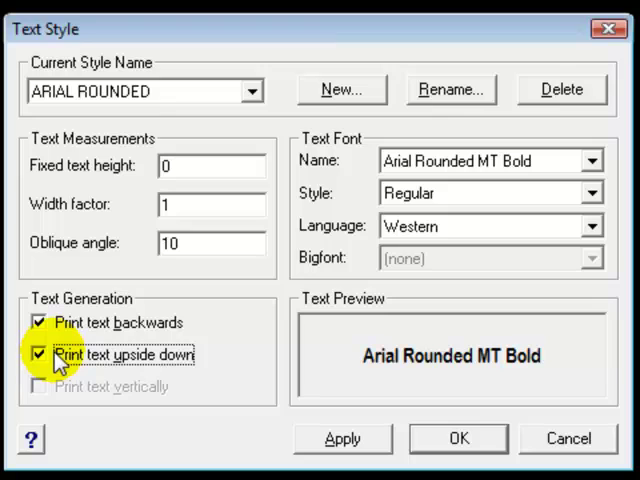
pyautogui.click(38, 354)
pyautogui.click(38, 322)
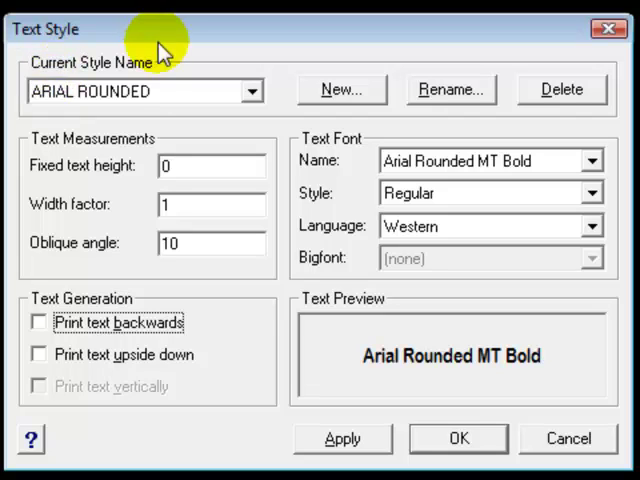
# Step: Save the ARIAL ROUNDED changes via a switch to Standard, then reselect ARIAL ROUNDED
pyautogui.click(255, 93)
pyautogui.click(113, 137)
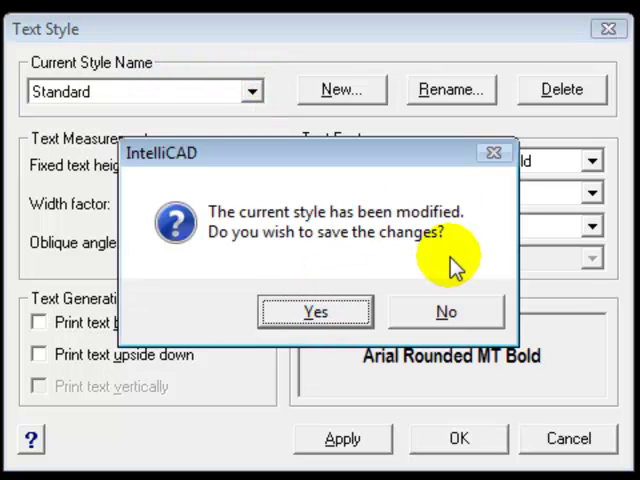
pyautogui.click(316, 312)
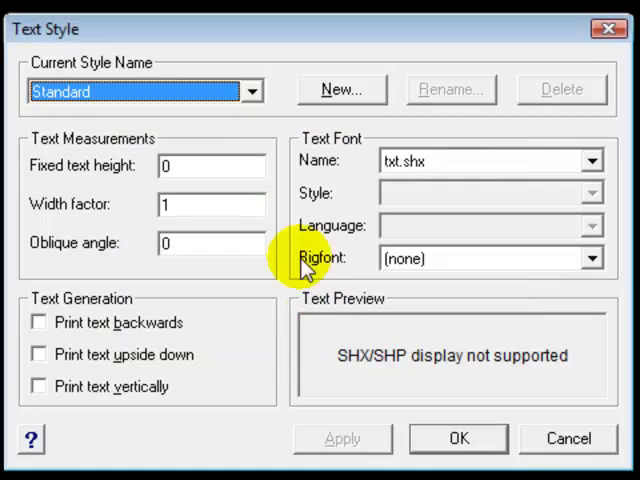
pyautogui.click(250, 92)
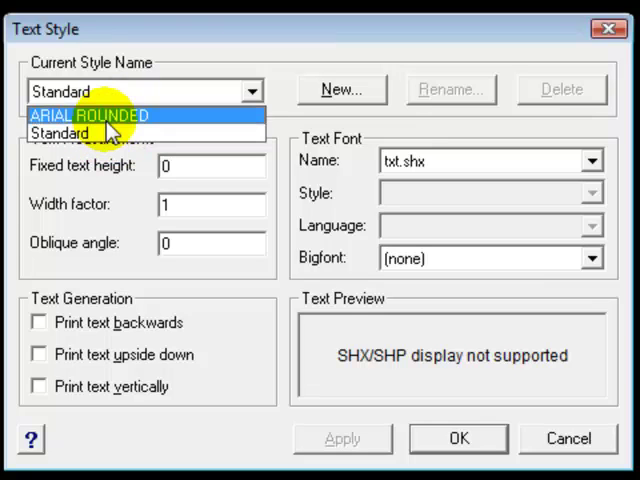
pyautogui.click(120, 116)
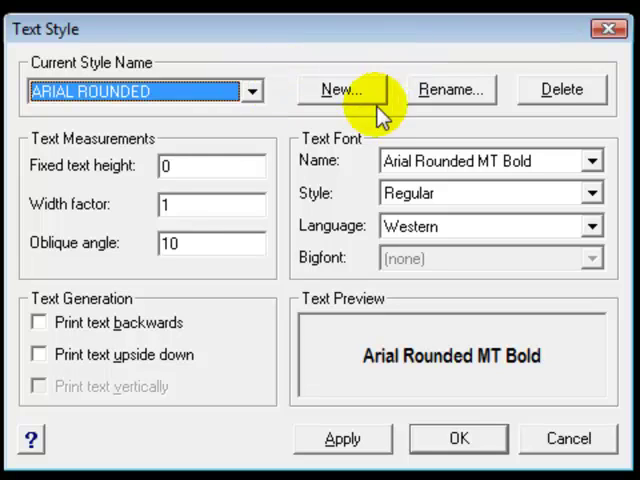
# Step: Accept ARIAL ROUNDED as current and close the Text Style settings
pyautogui.click(446, 445)
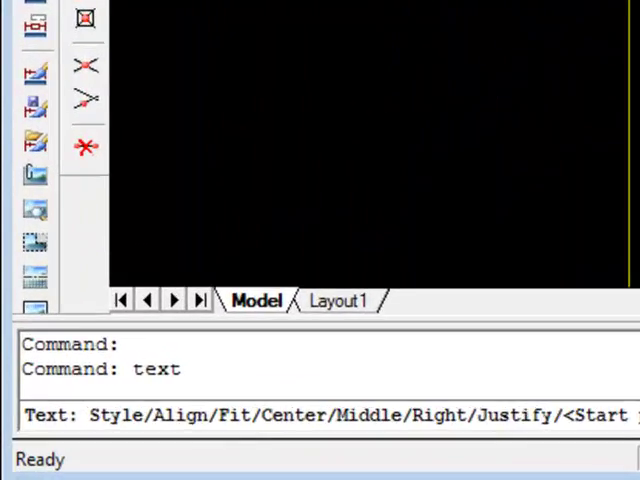
# Step: Place the text EXISTING at a picked point, height 1.5, default rotation
pyautogui.click(394, 42)
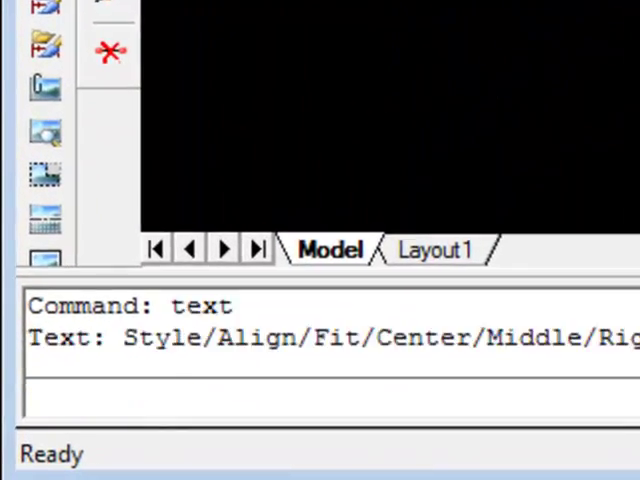
pyautogui.write('1.5')
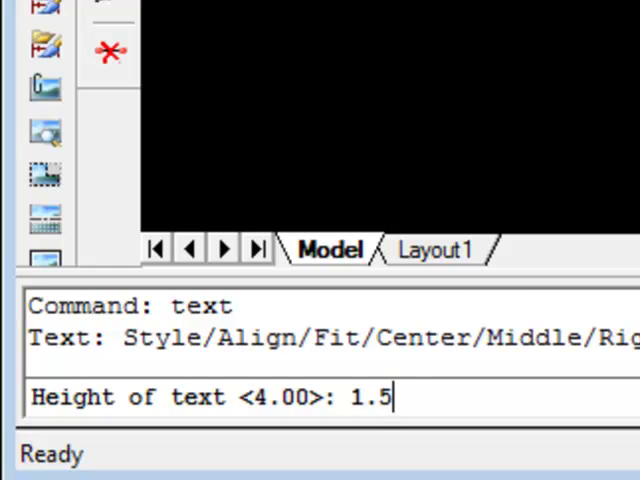
pyautogui.press('Return')
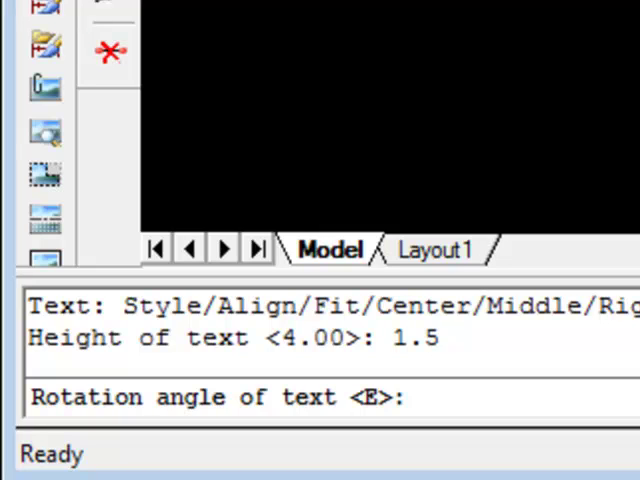
pyautogui.press('Return')
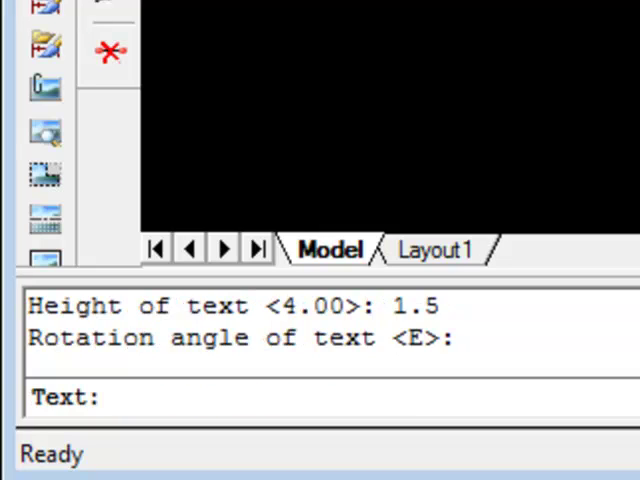
pyautogui.write('E')
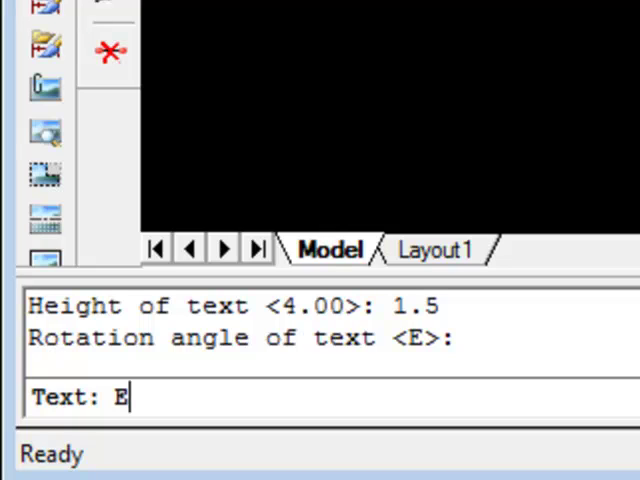
pyautogui.write('xi')
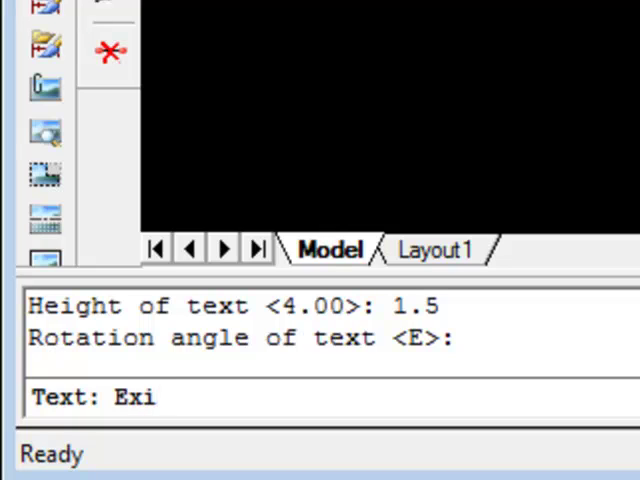
pyautogui.press('BackSpace')
pyautogui.press('BackSpace')
pyautogui.write('XISTING')
pyautogui.press('Return')
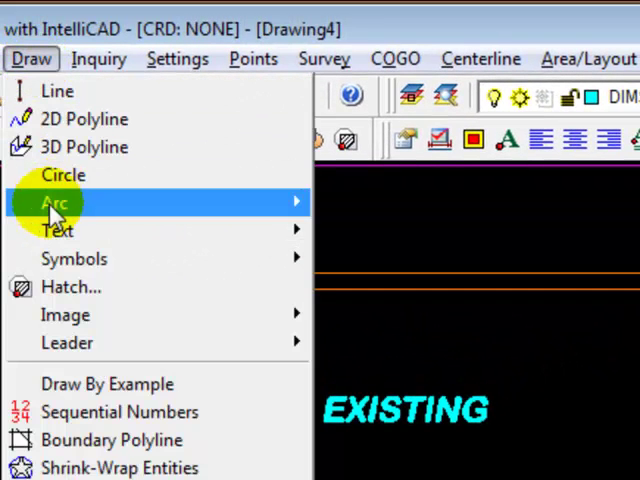
pyautogui.moveTo(90, 72)
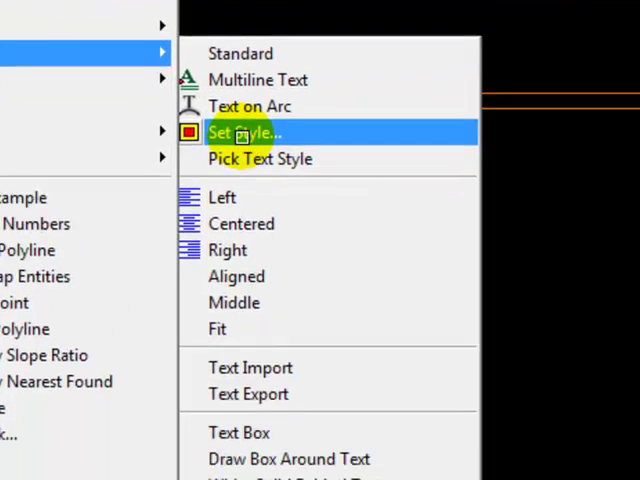
# Step: Make Standard the current text style, saving the ARIAL ROUNDED changes
pyautogui.click(385, 315)
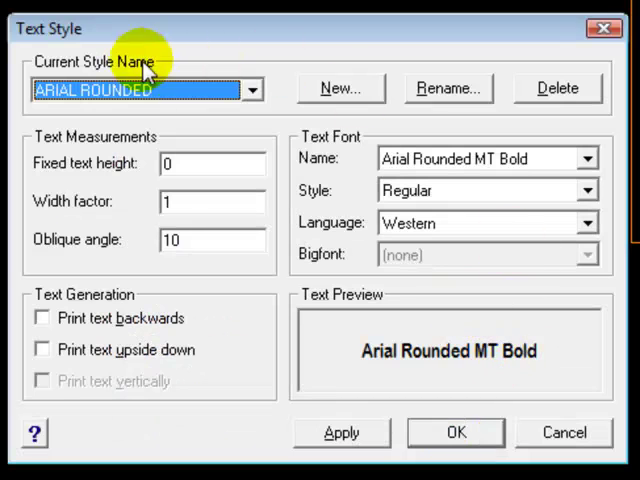
pyautogui.click(254, 93)
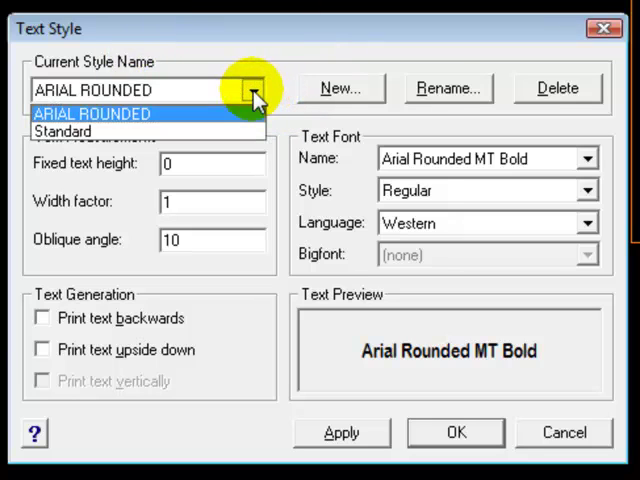
pyautogui.click(130, 133)
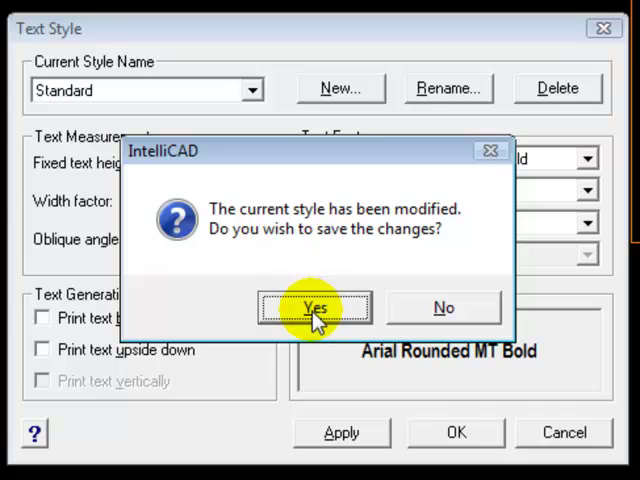
pyautogui.click(316, 310)
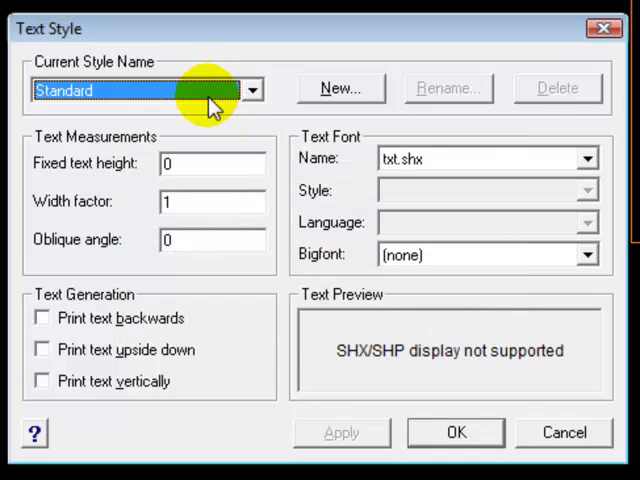
# Step: Close the style settings with Standard current and EXISTING still shown
pyautogui.click(456, 432)
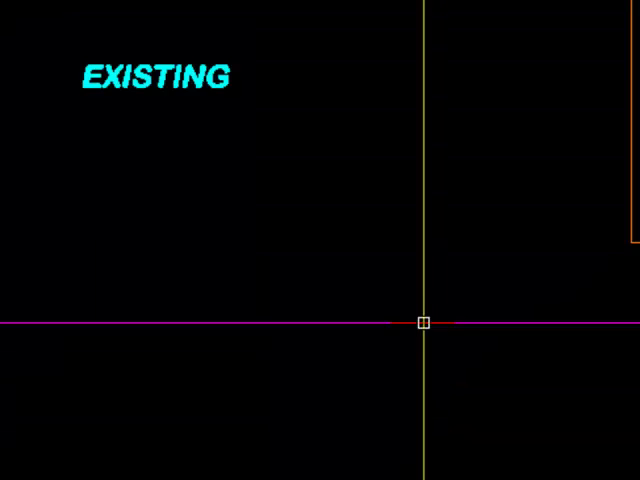